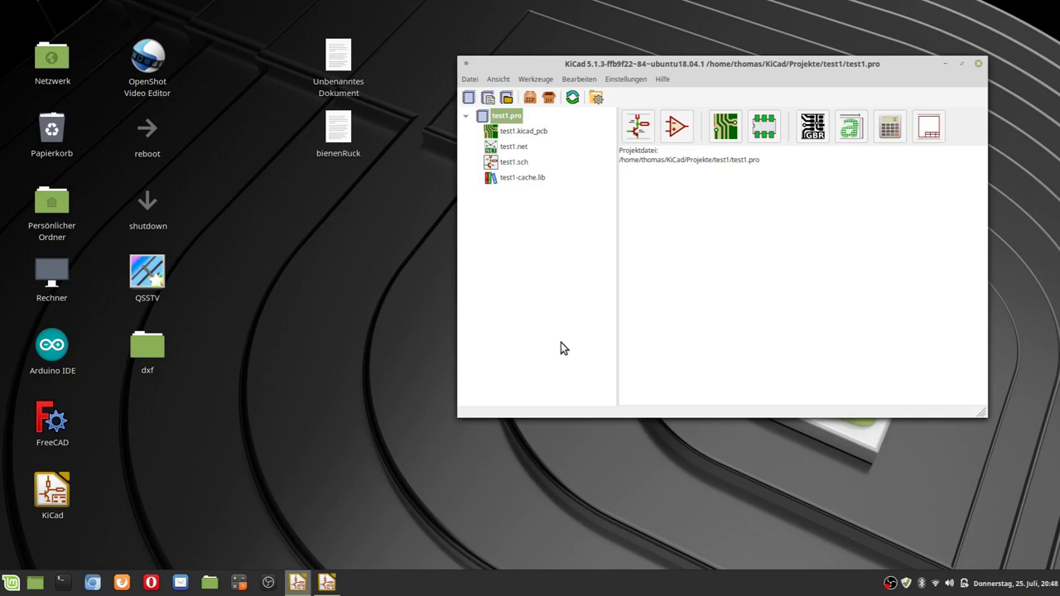
# Open the footprint editor and narrow the library list to enlarge the drawing area
pyautogui.click(766, 125)
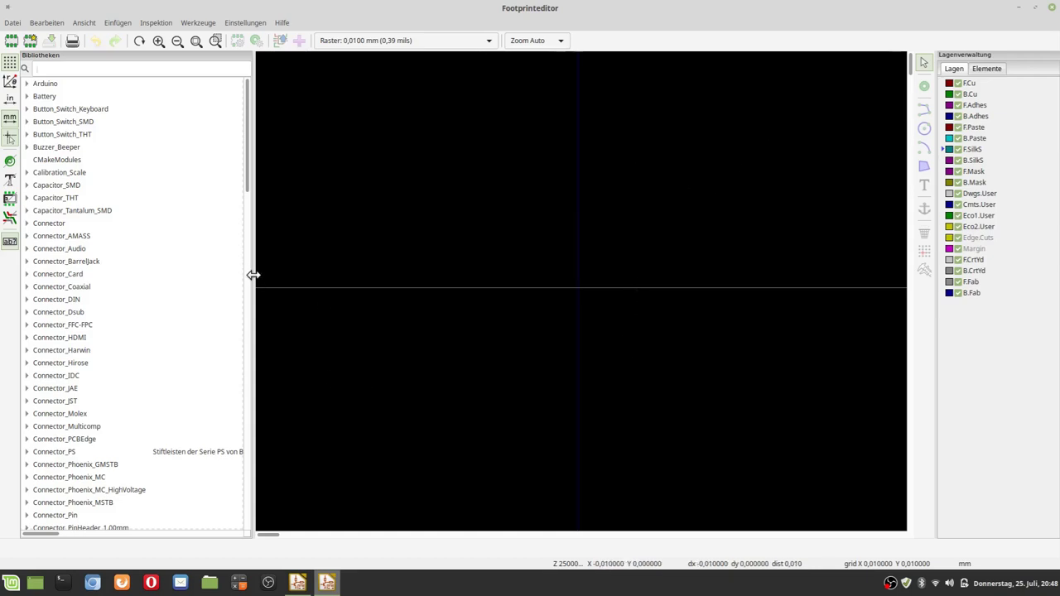
pyautogui.moveTo(253, 274); pyautogui.dragTo(193, 267)
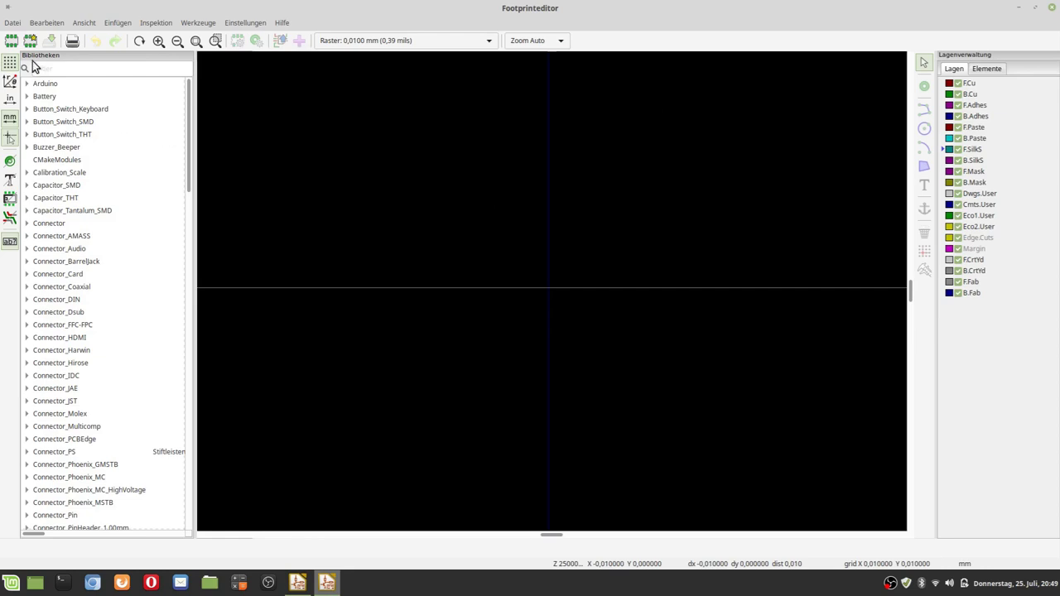
# Create a new footprint library named marco.pretty in the KiCad/lib folder
pyautogui.click(13, 24)
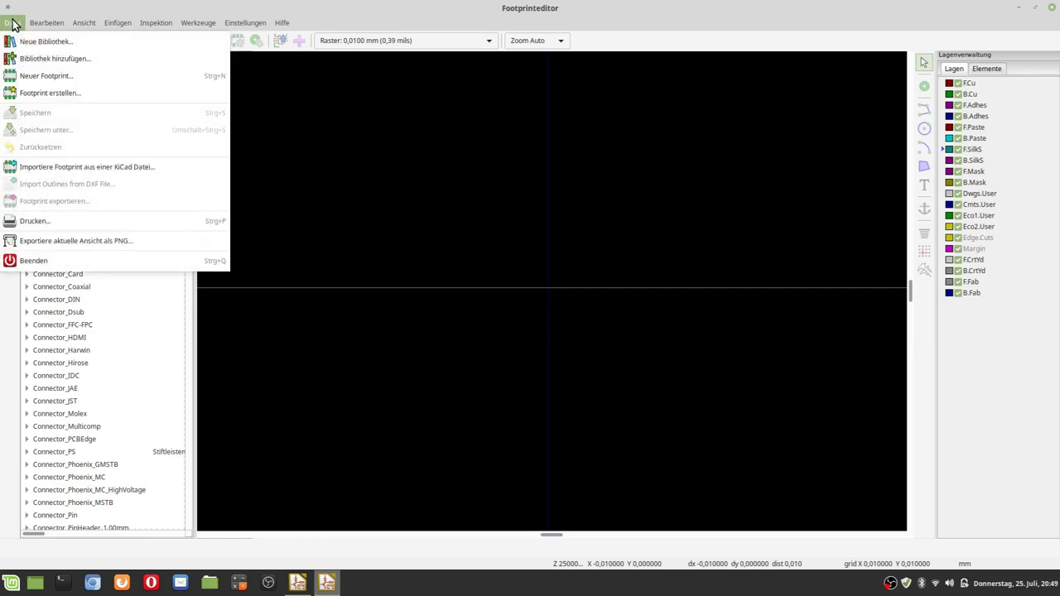
pyautogui.click(52, 40)
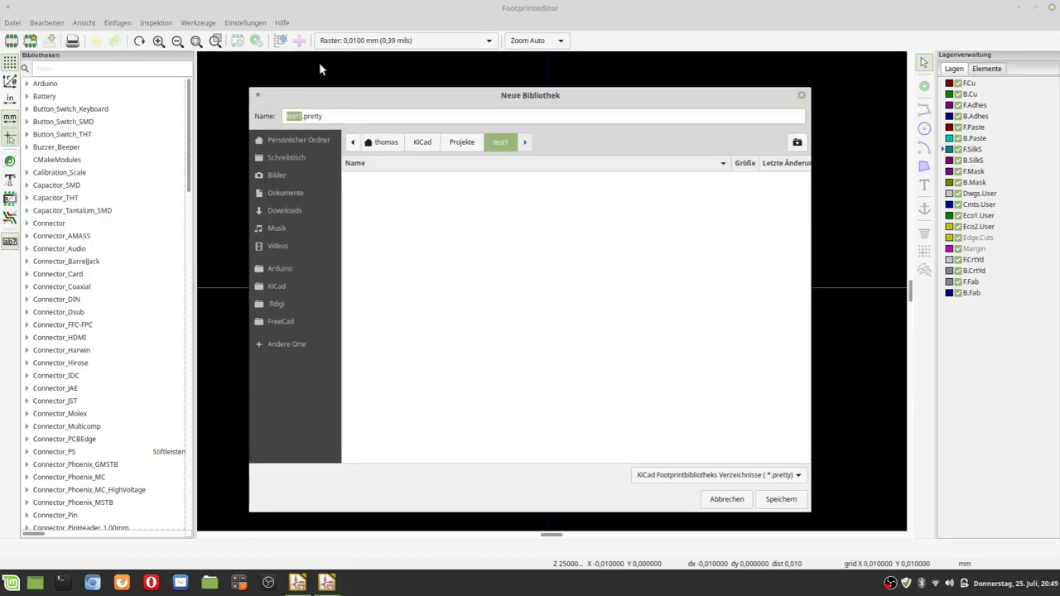
pyautogui.click(421, 142)
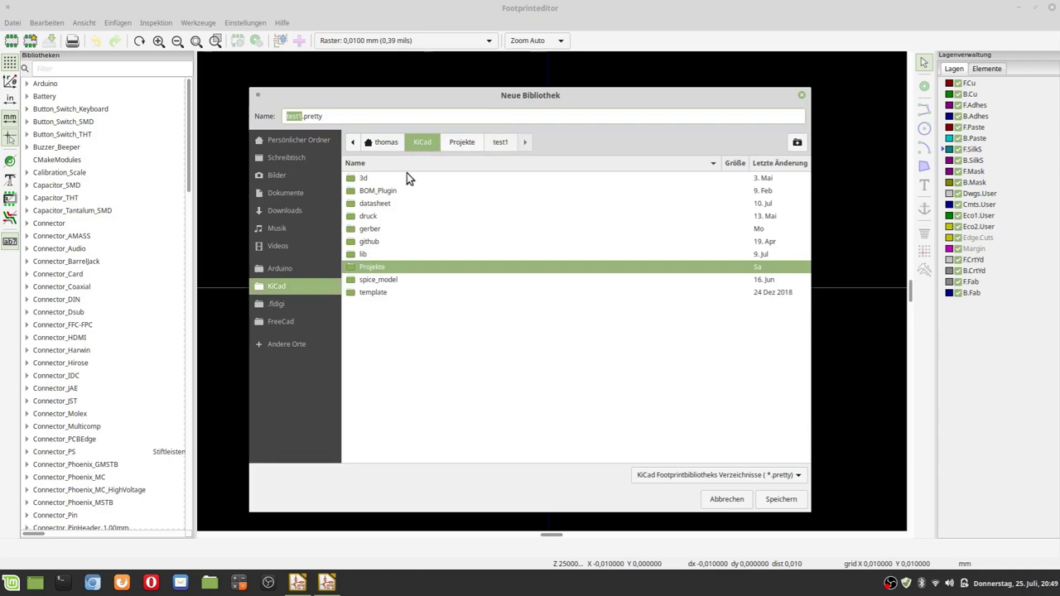
pyautogui.click(366, 255)
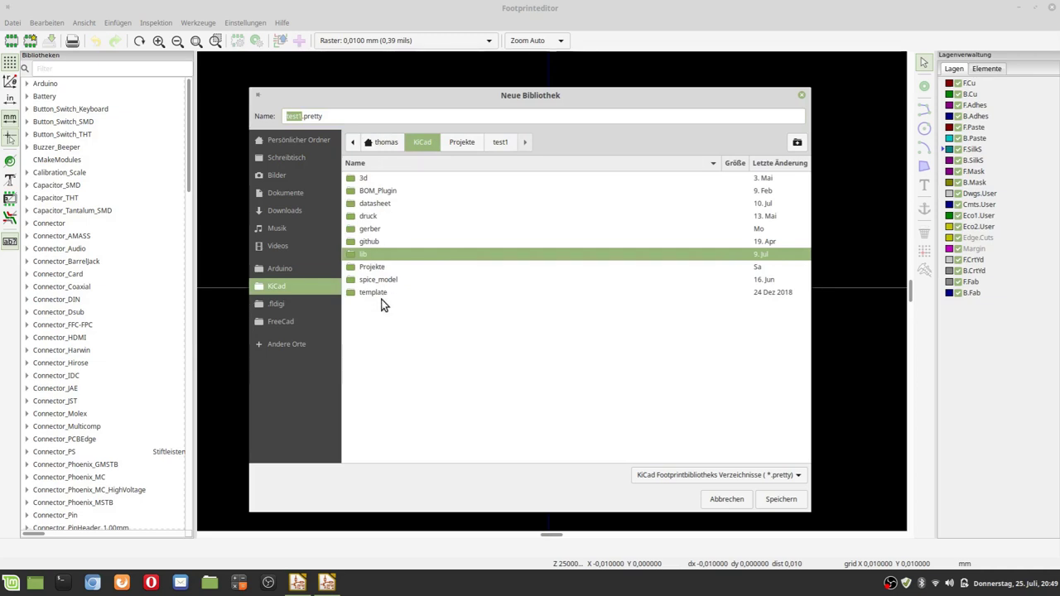
pyautogui.doubleClick(362, 261)
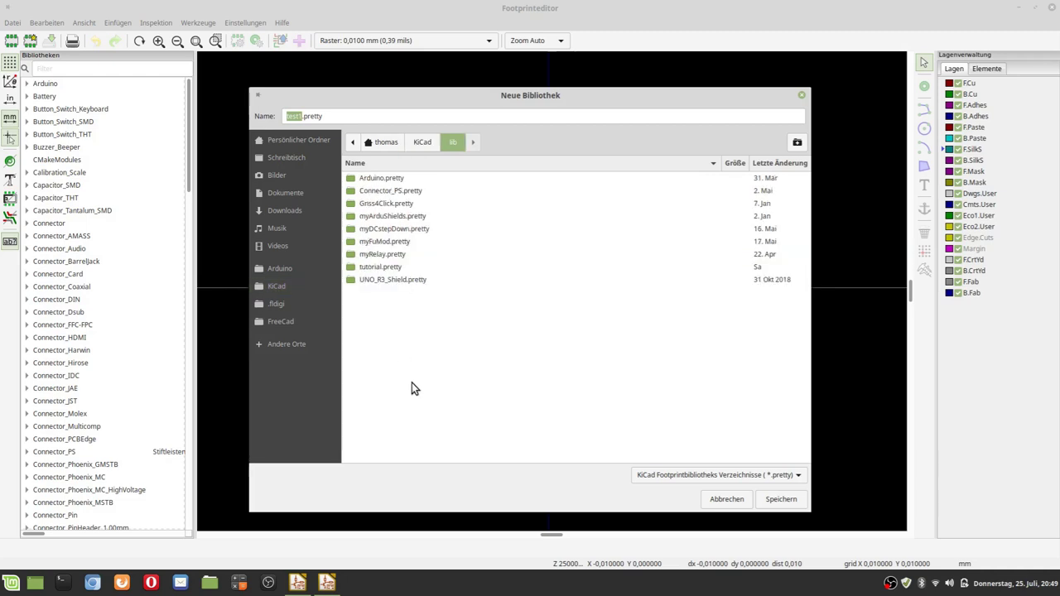
pyautogui.write('marco')
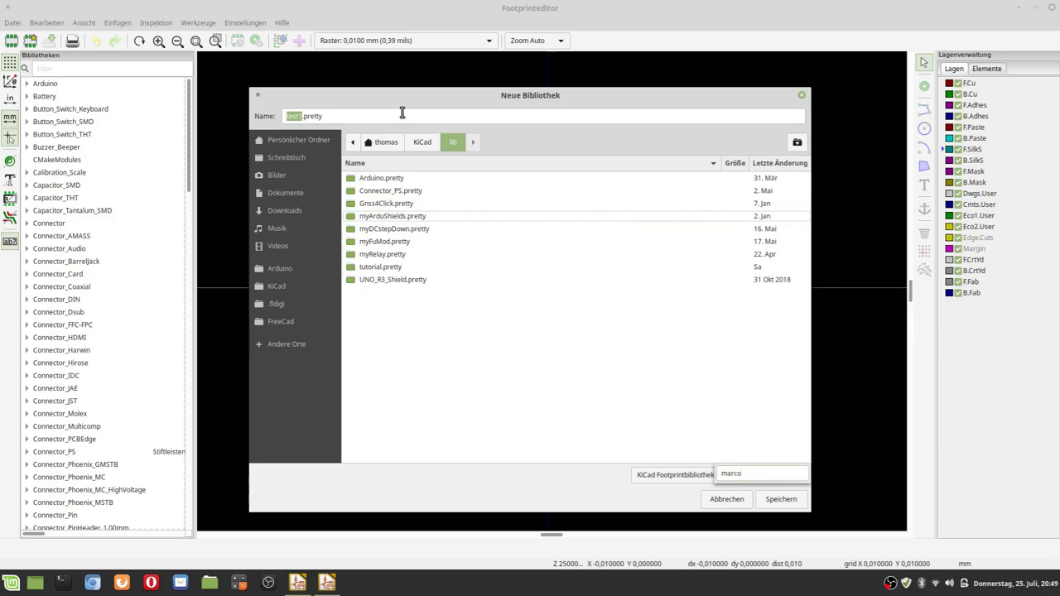
pyautogui.moveTo(334, 113); pyautogui.dragTo(243, 111)
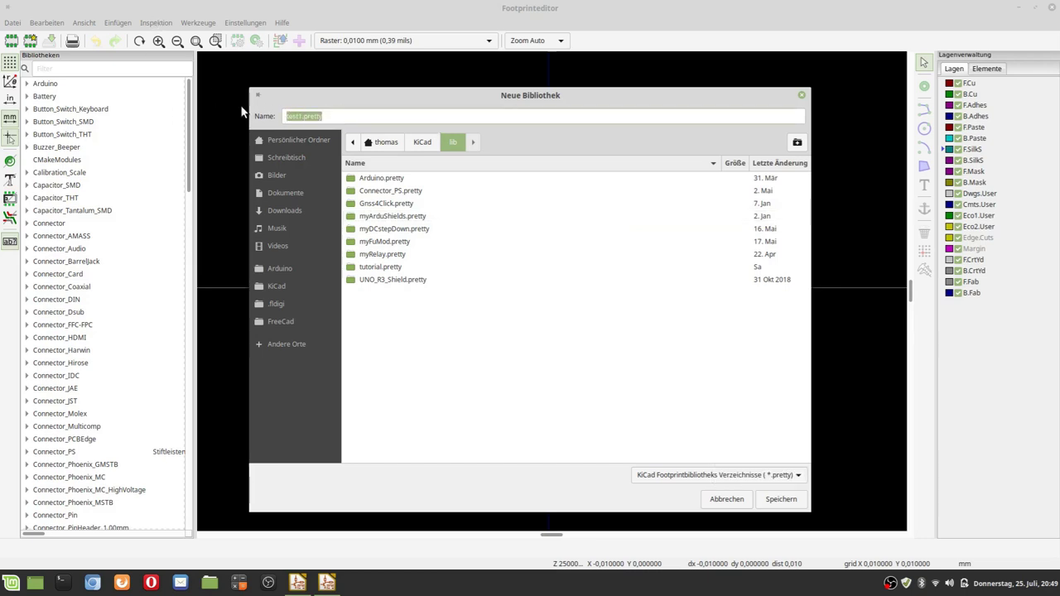
pyautogui.write('marco.pretty')
pyautogui.click(782, 499)
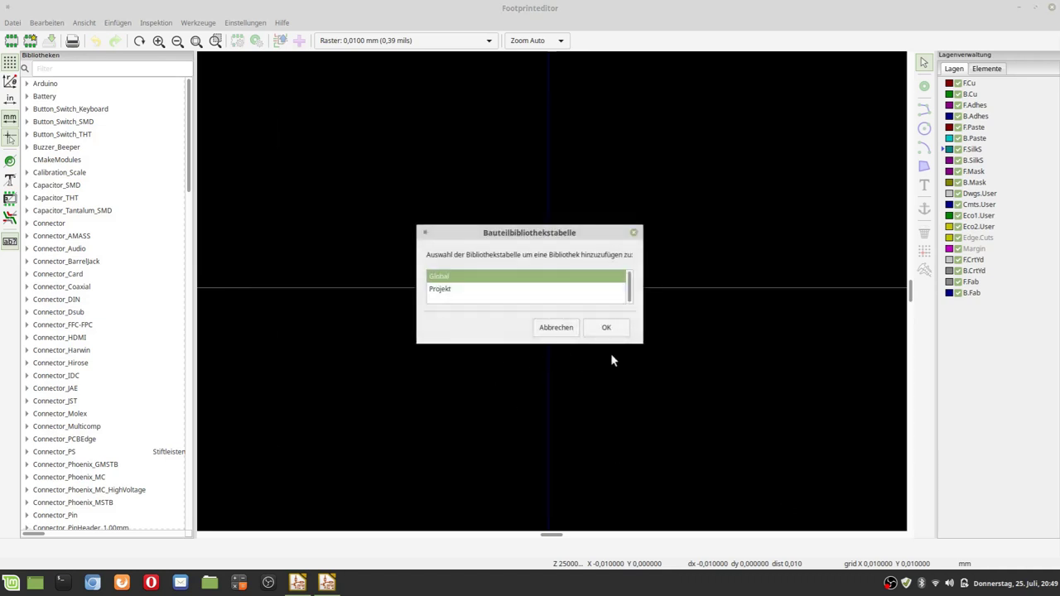
# Add the new library to the Global library table and select marco in the library list
pyautogui.moveTo(641, 341); pyautogui.dragTo(765, 441)
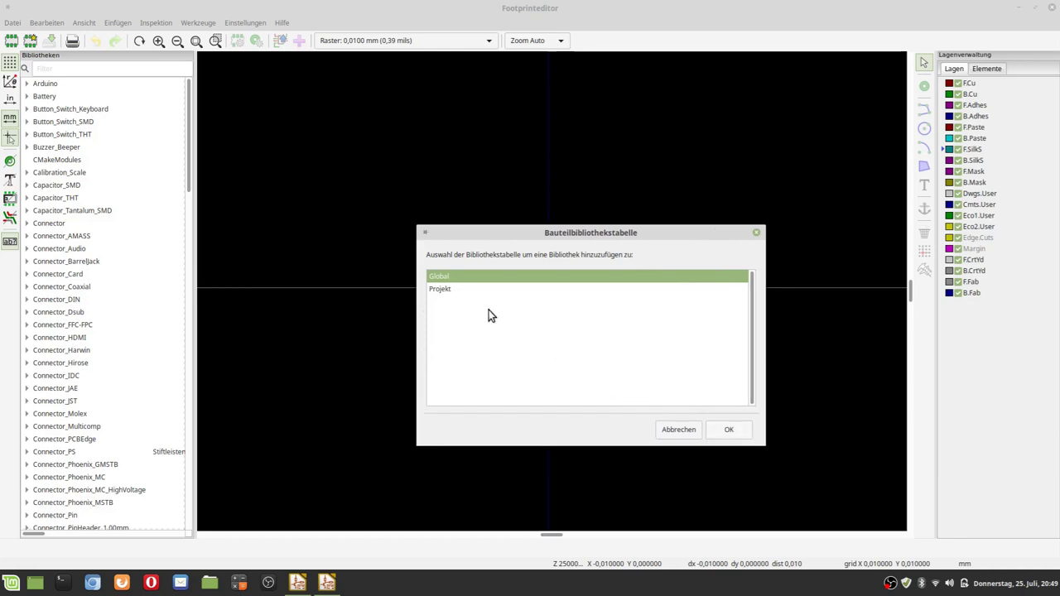
pyautogui.doubleClick(453, 275)
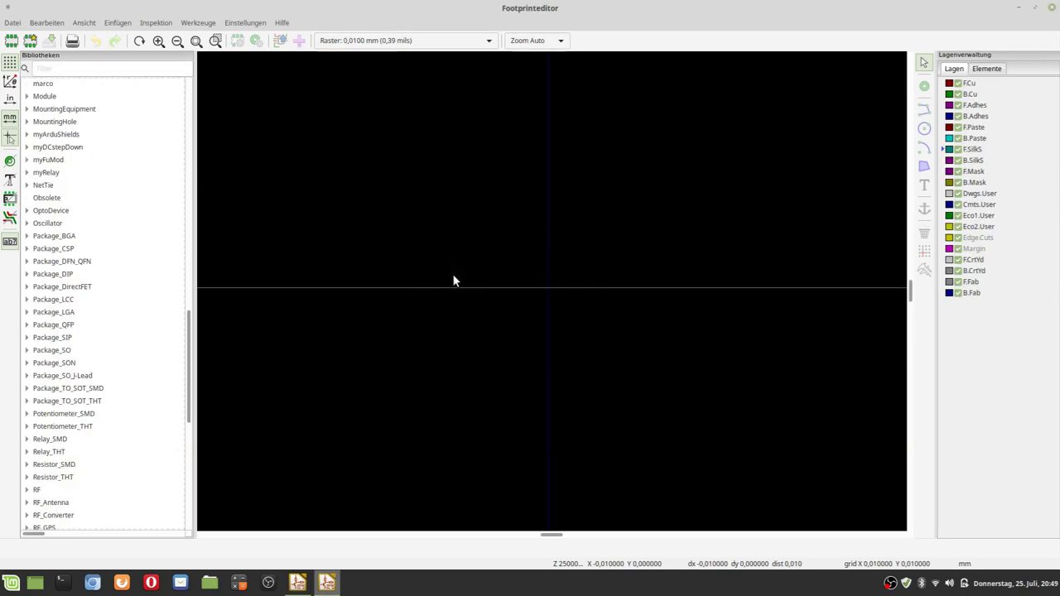
pyautogui.scroll(6, 128, 135)
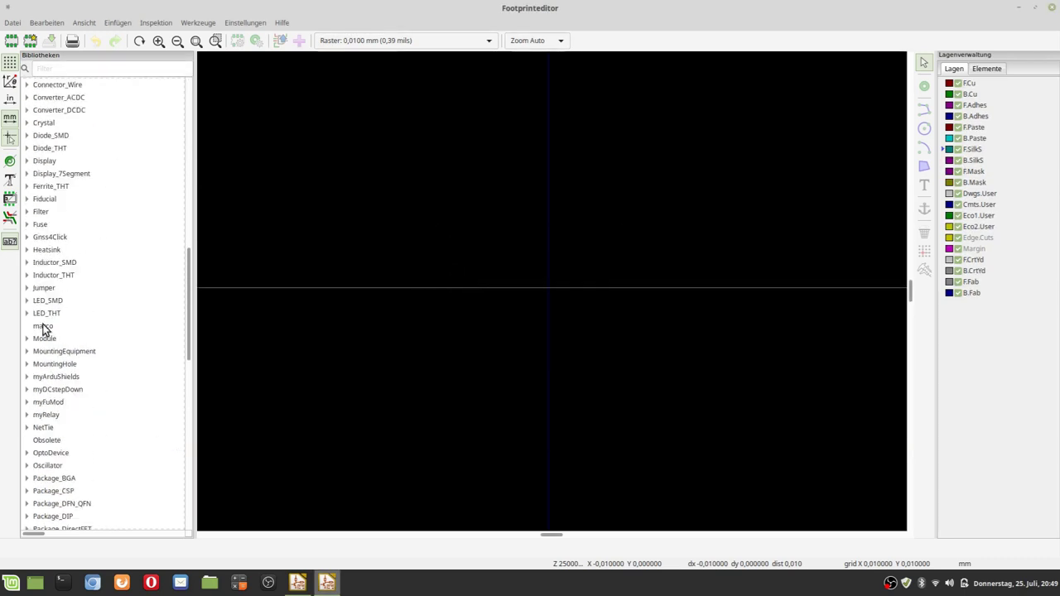
pyautogui.click(42, 328)
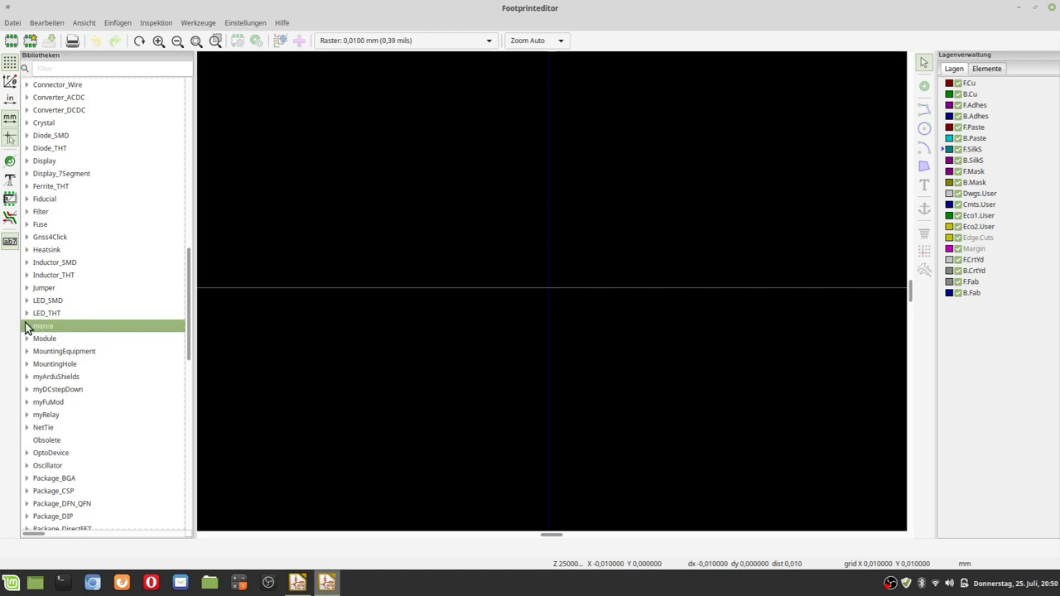
# Look through the footprints contained in the LED_THT library and collapse it again
pyautogui.click(26, 314)
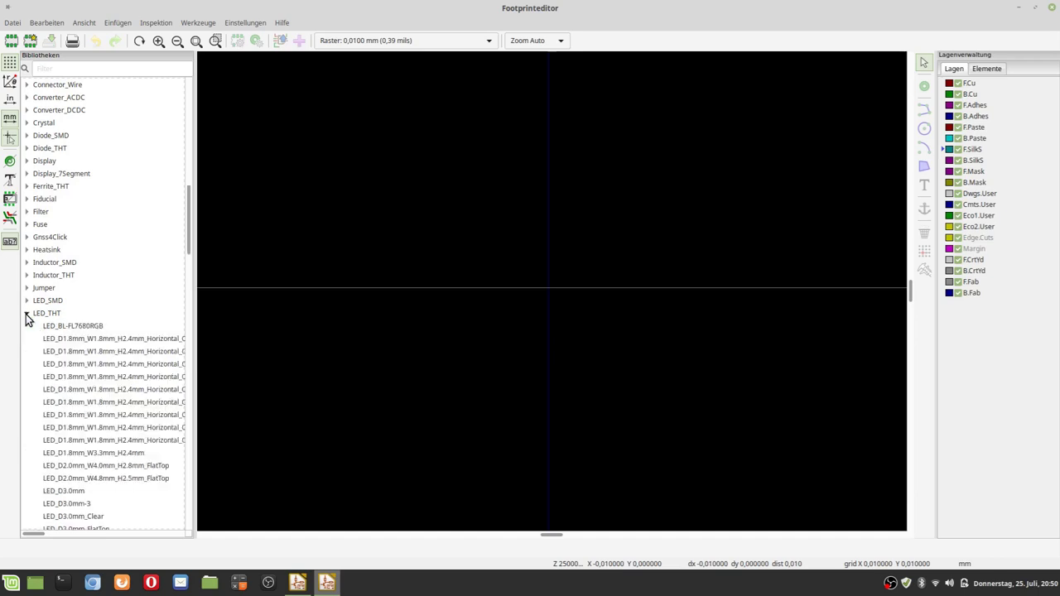
pyautogui.scroll(-5, 71, 445)
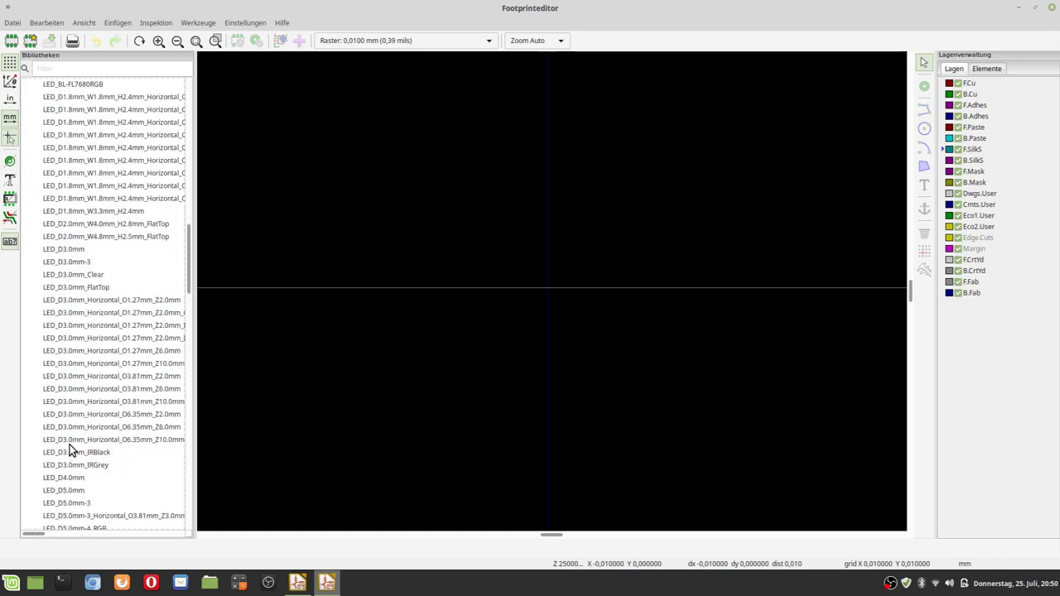
pyautogui.scroll(4, 71, 447)
pyautogui.click(28, 265)
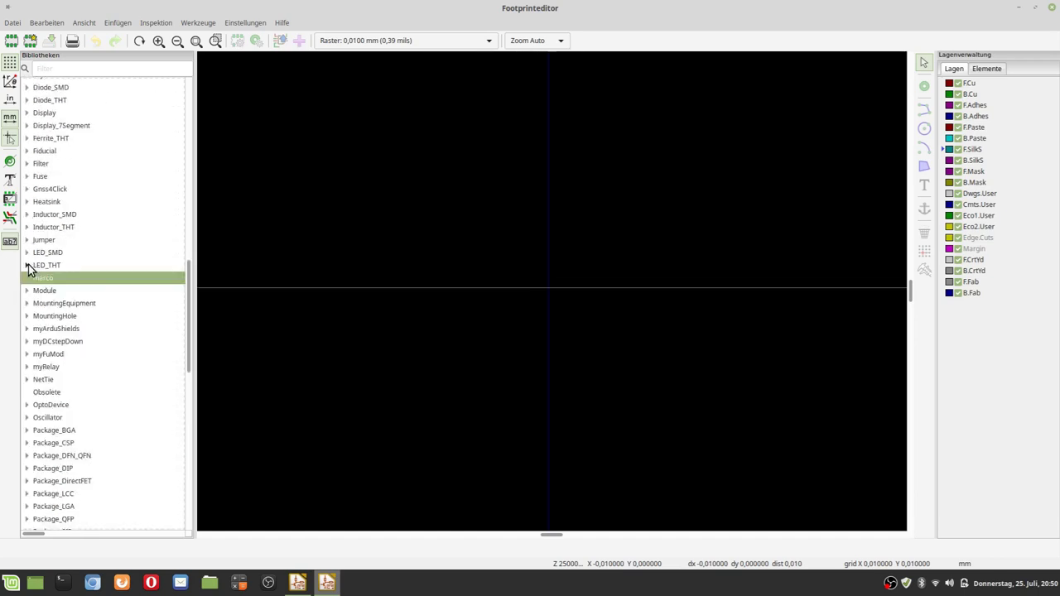
# Switch to the file manager and examine the contents of marco.pretty and myArduShields.pretty in the KiCad/lib folder
pyautogui.click(209, 584)
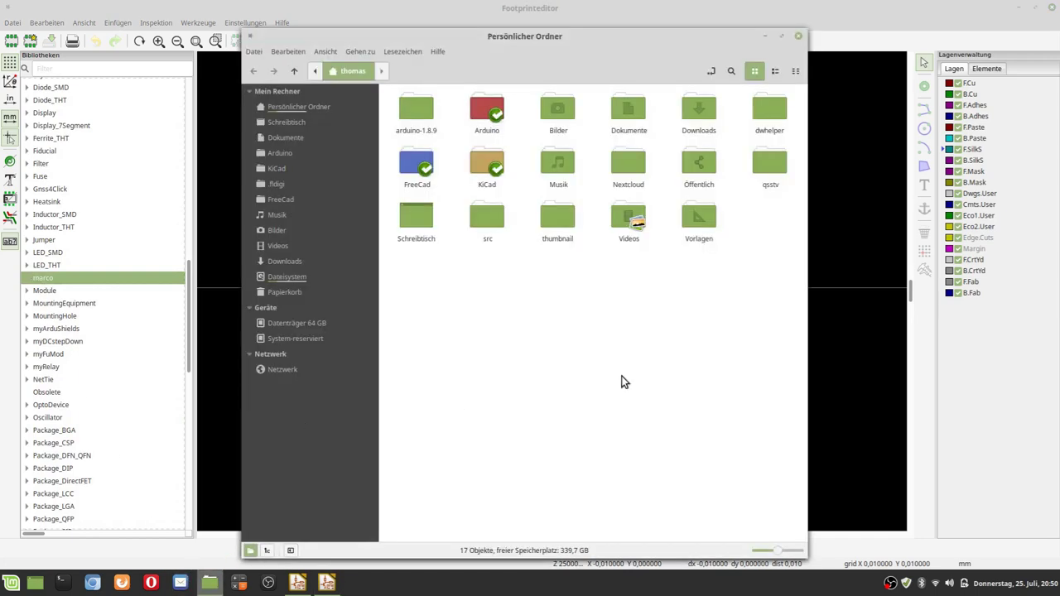
pyautogui.doubleClick(487, 166)
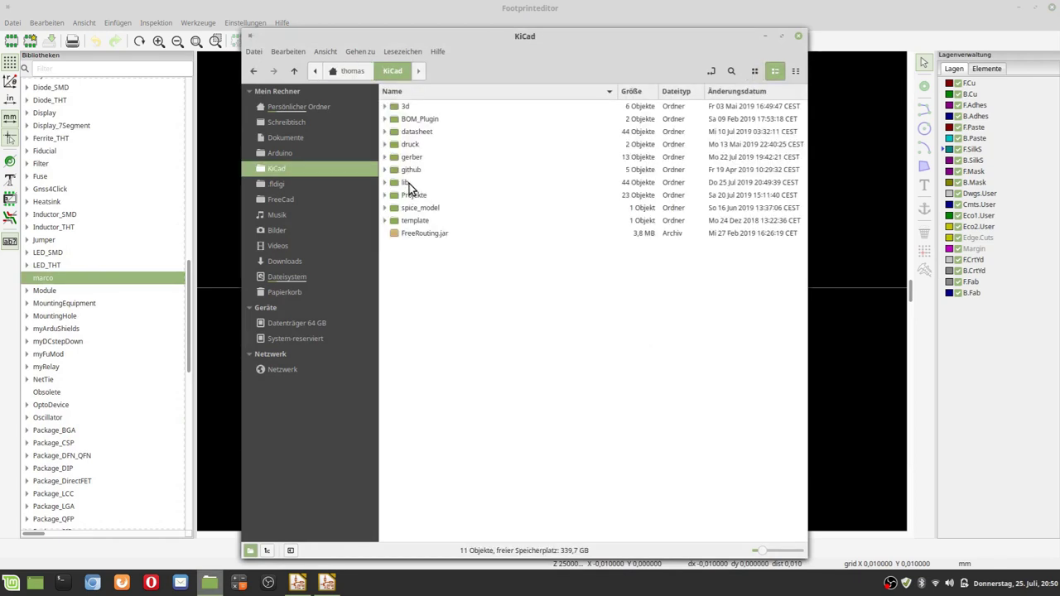
pyautogui.doubleClick(408, 184)
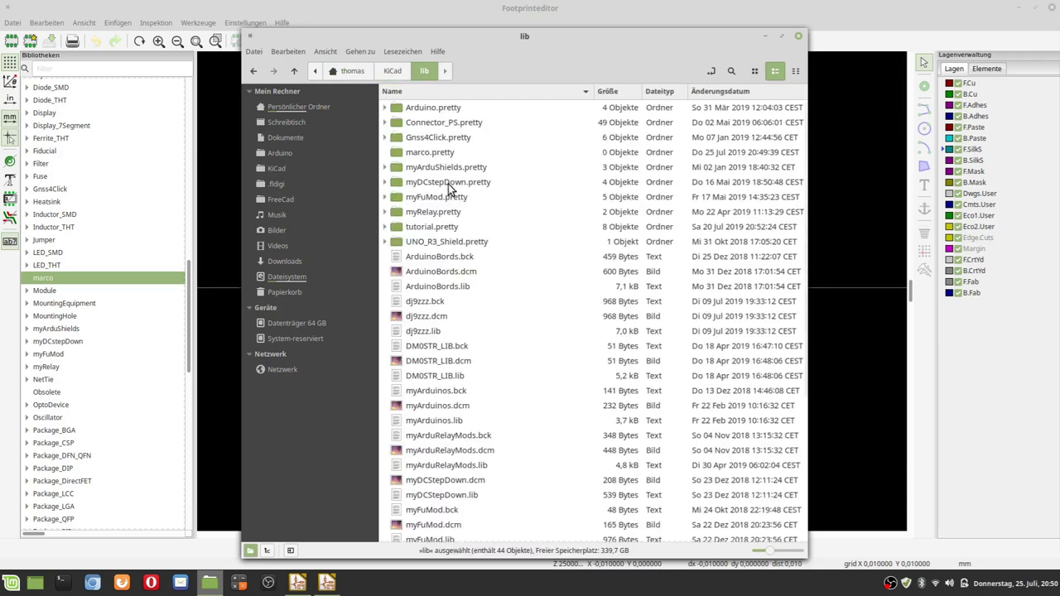
pyautogui.click(387, 155)
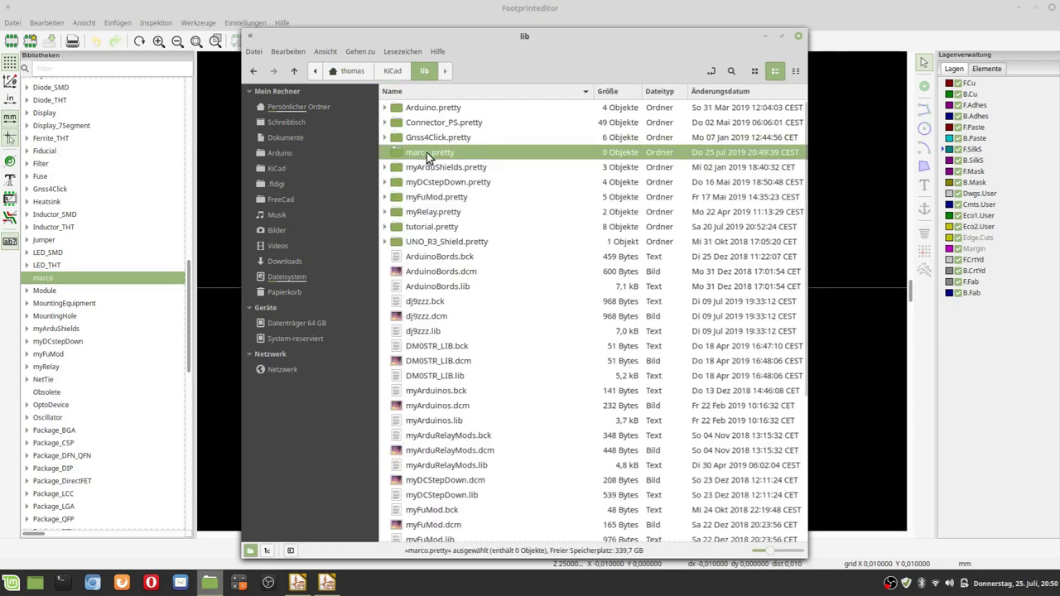
pyautogui.doubleClick(427, 154)
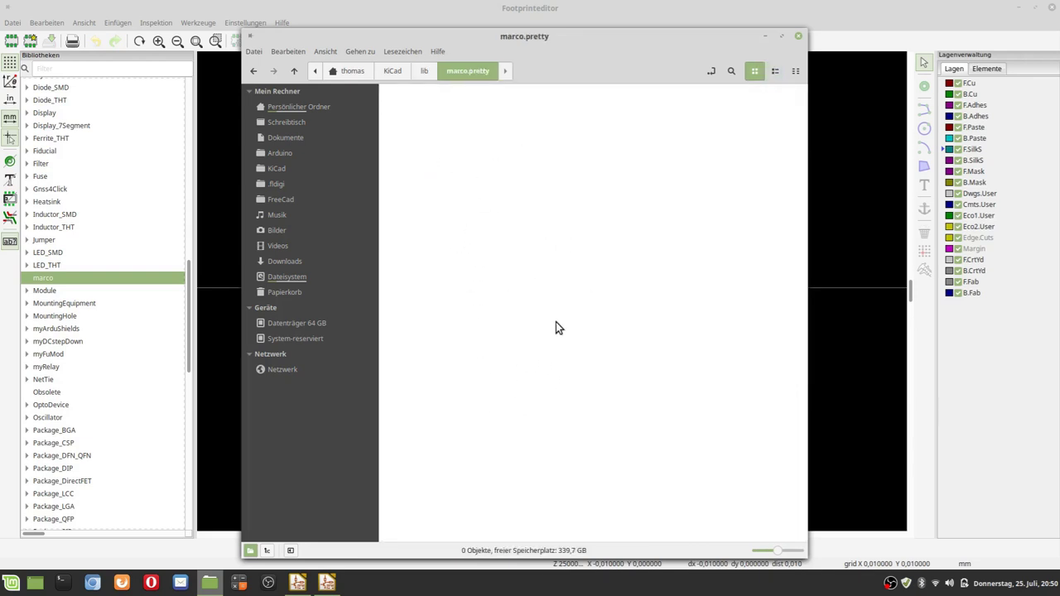
pyautogui.click(431, 72)
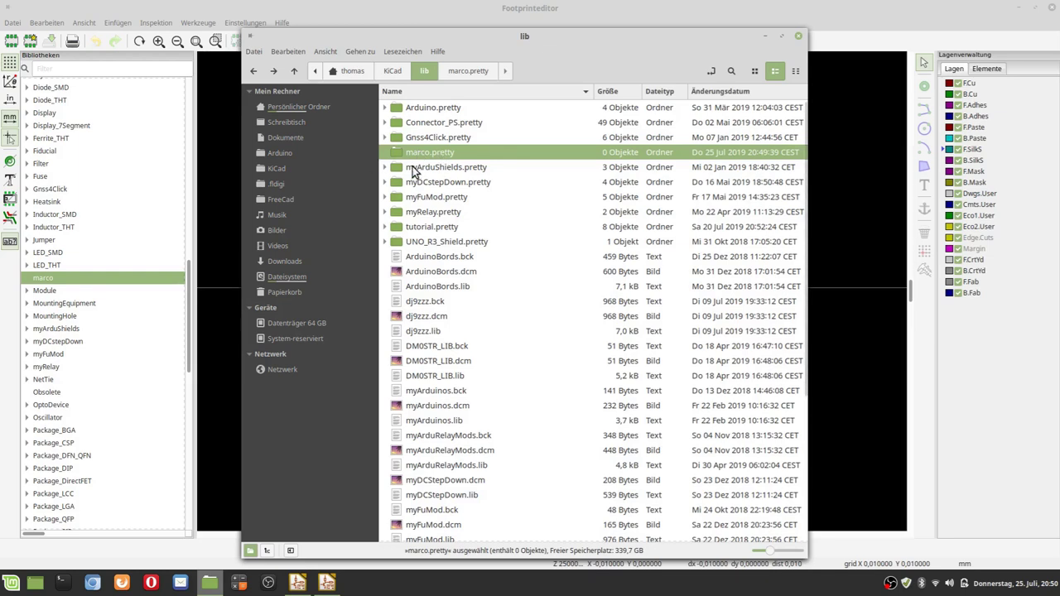
pyautogui.click(385, 168)
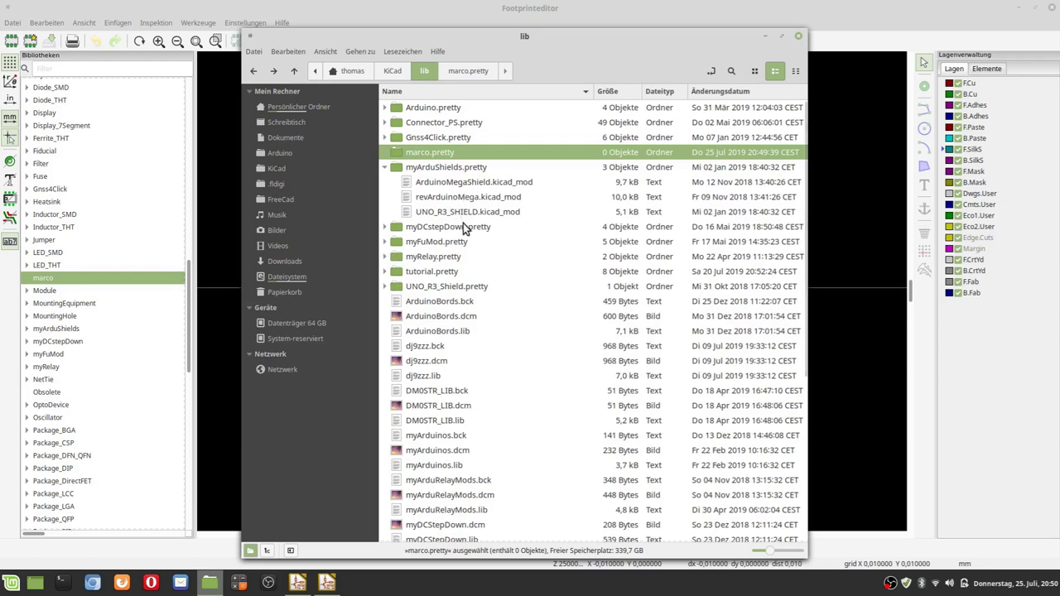
pyautogui.click(383, 166)
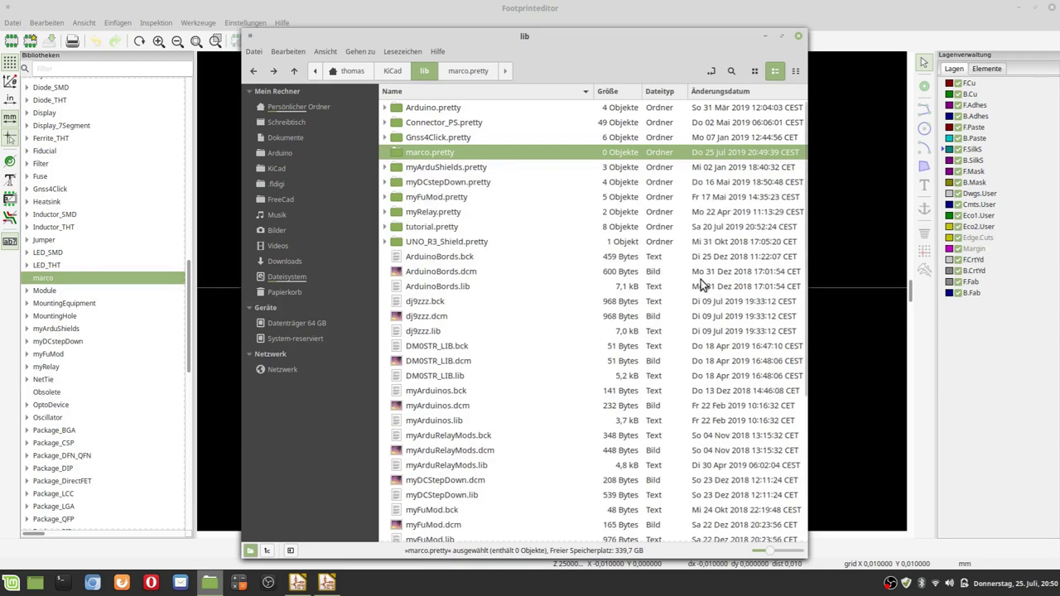
pyautogui.click(765, 38)
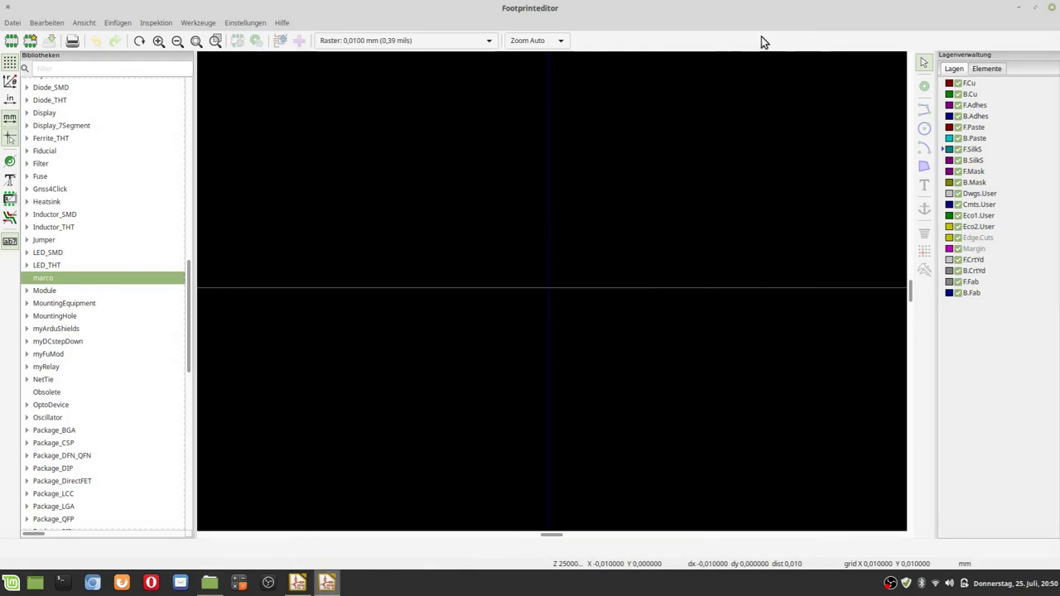
# Try to filter the footprint libraries by bc54, and clear the filter
pyautogui.click(74, 280)
pyautogui.click(75, 70)
pyautogui.write('bc5')
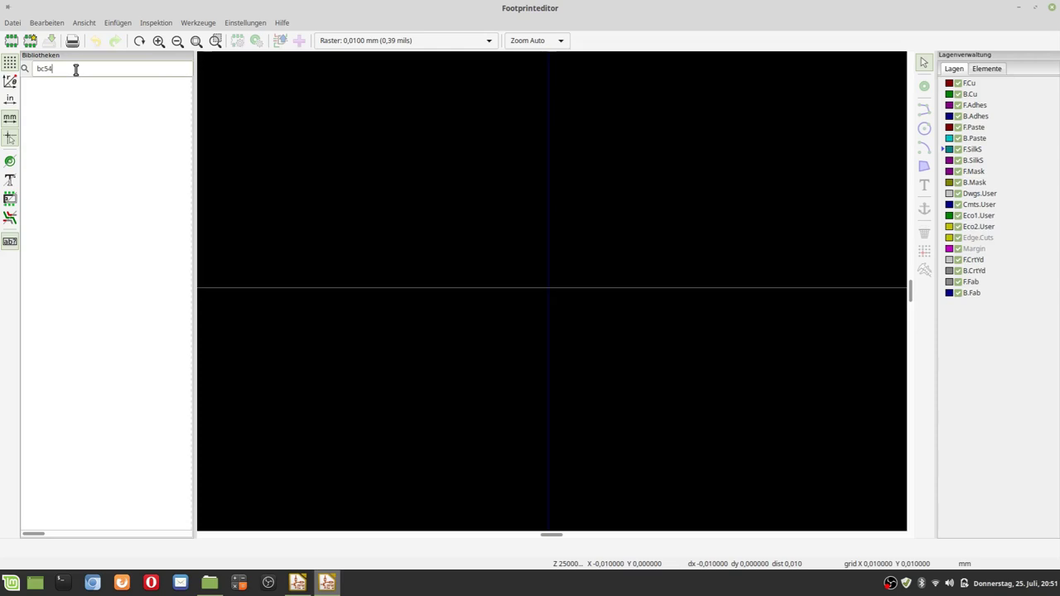
pyautogui.write('4')
pyautogui.press('BackSpace')
pyautogui.press('BackSpace')
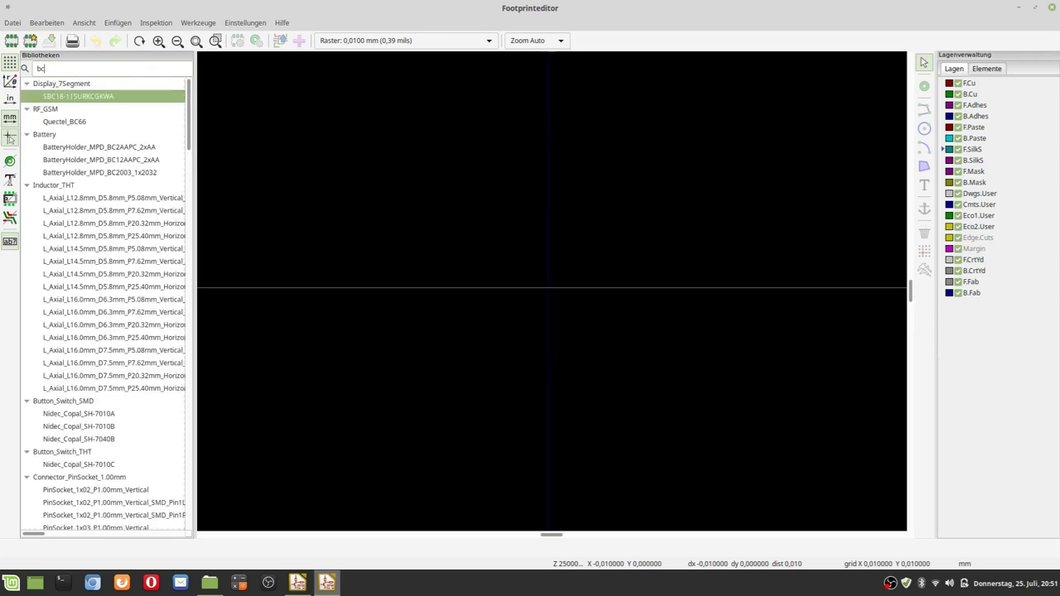
pyautogui.press('BackSpace')
pyautogui.press('BackSpace')
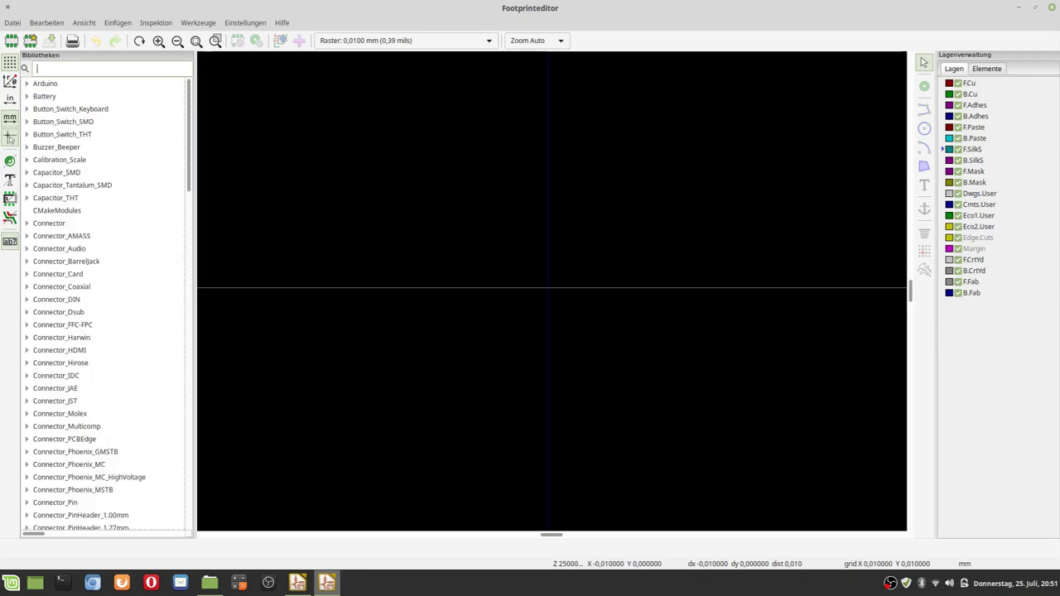
# Filter the footprint libraries by to92 and open the TO-92L_HandSolder footprint for editing
pyautogui.write('to9')
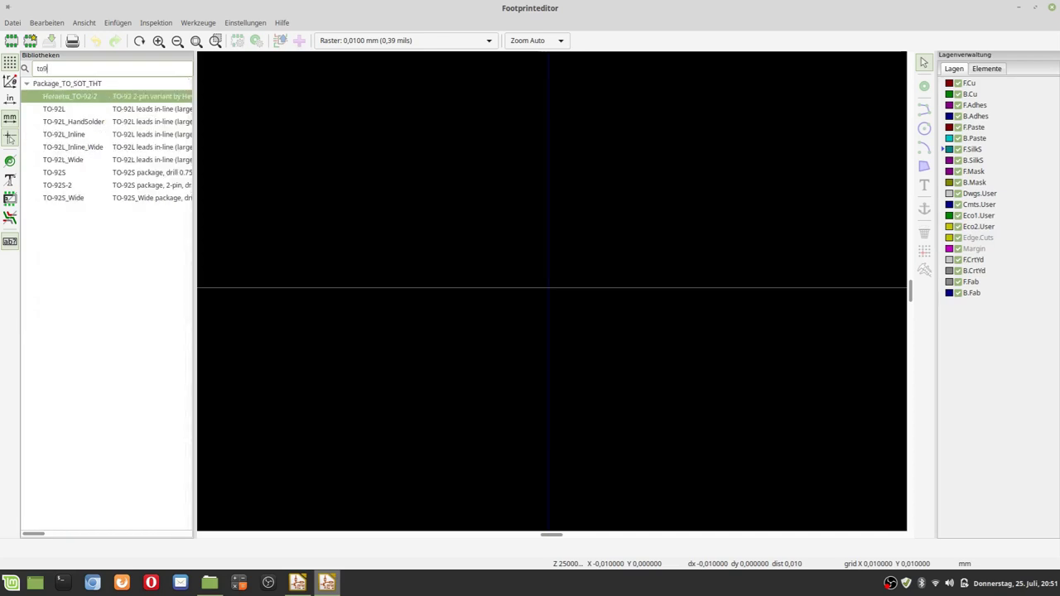
pyautogui.write('2')
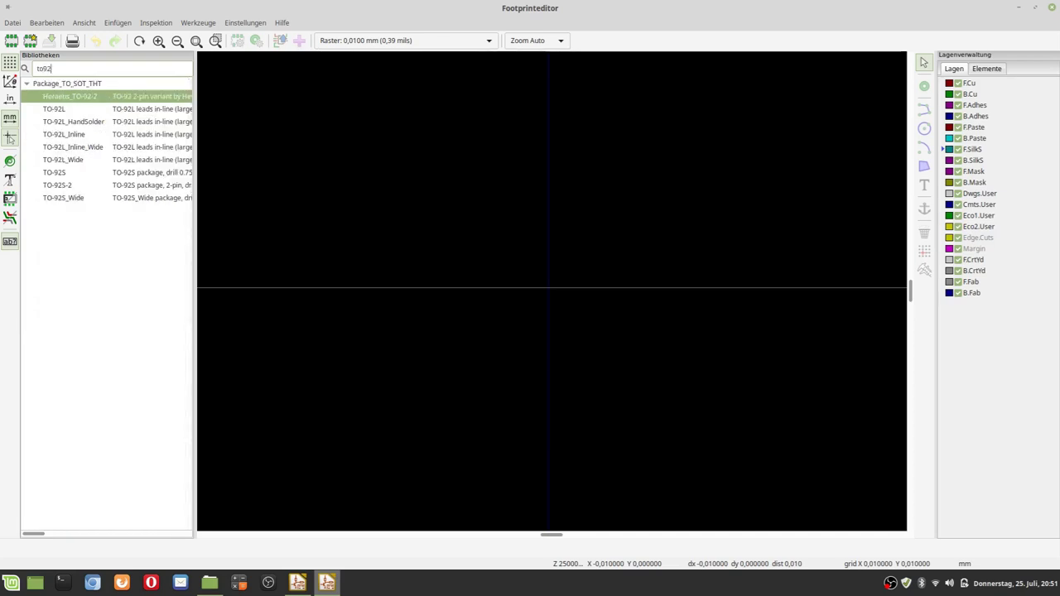
pyautogui.click(77, 122)
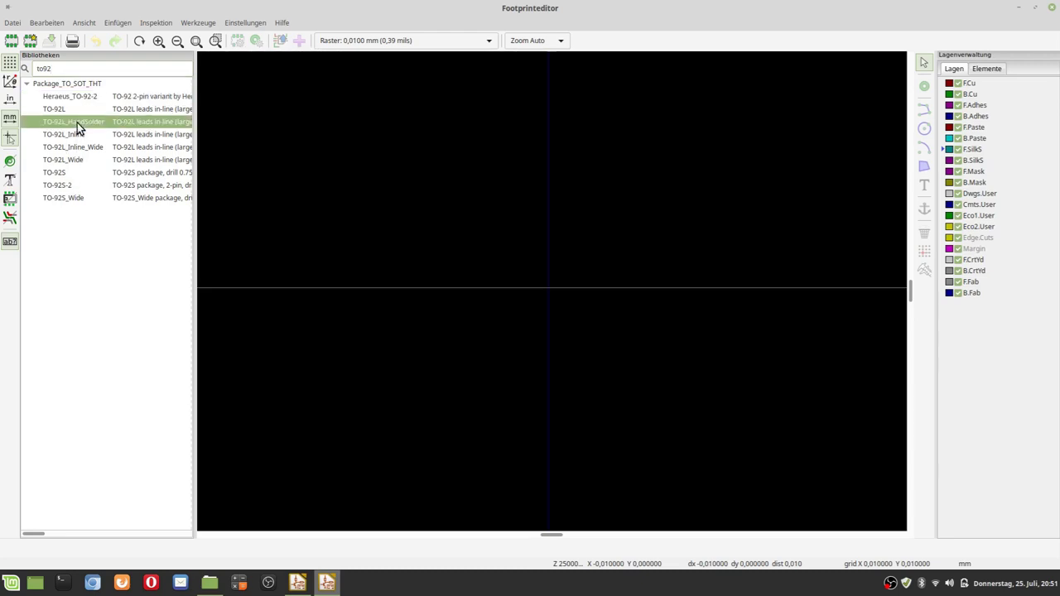
pyautogui.doubleClick(77, 123)
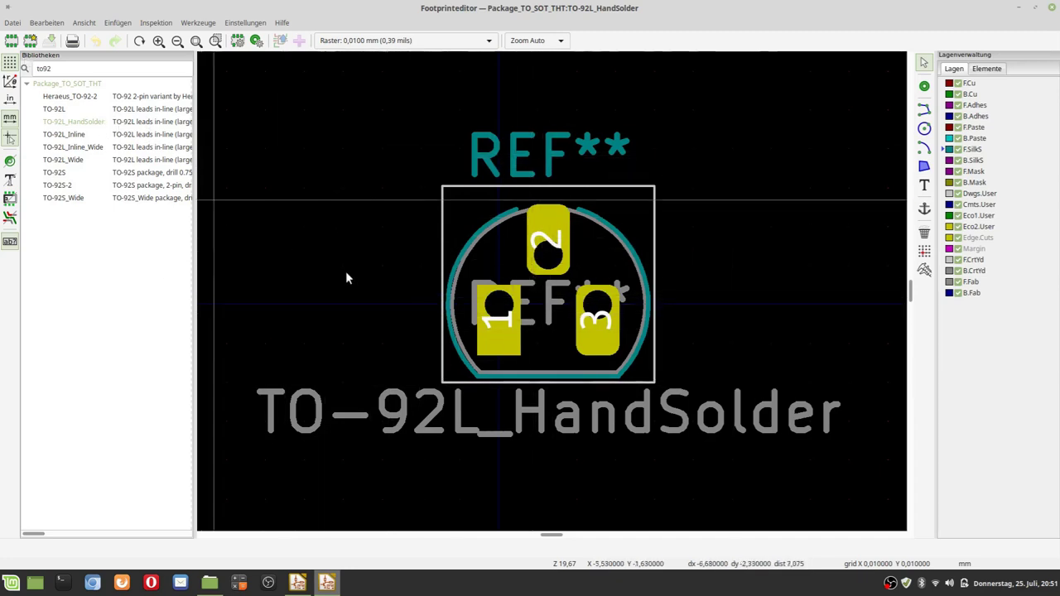
# Save a copy of the TO-92L_HandSolder footprint under the same name in the marco library
pyautogui.click(11, 22)
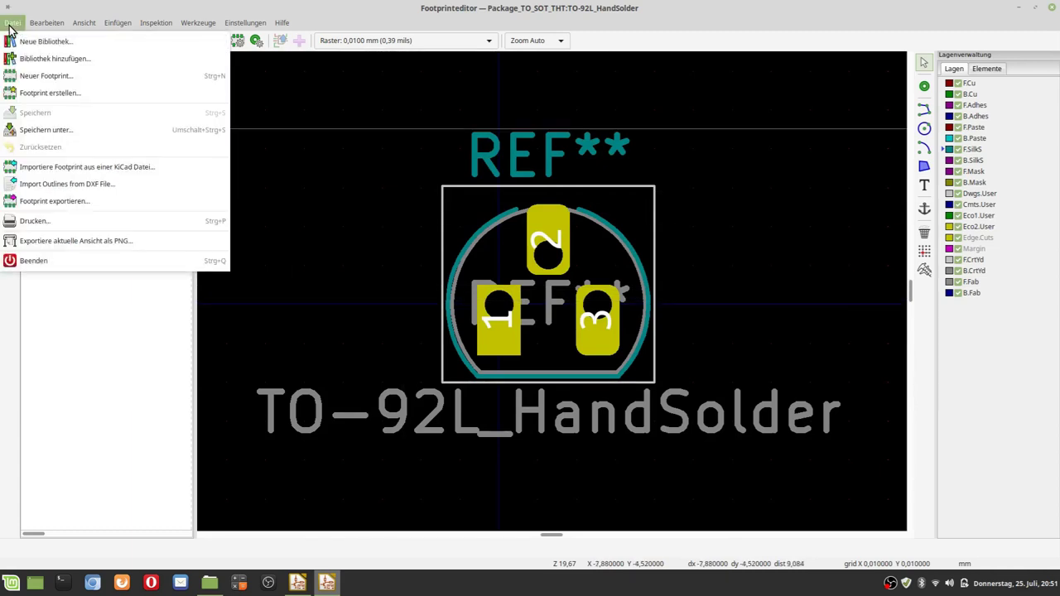
pyautogui.click(30, 133)
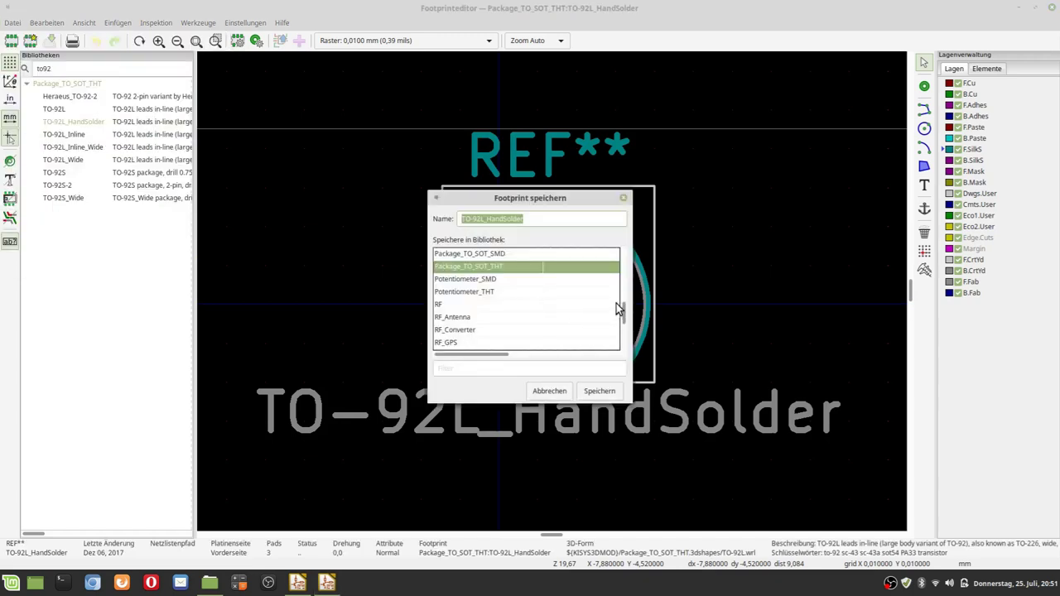
pyautogui.moveTo(622, 310); pyautogui.dragTo(627, 260)
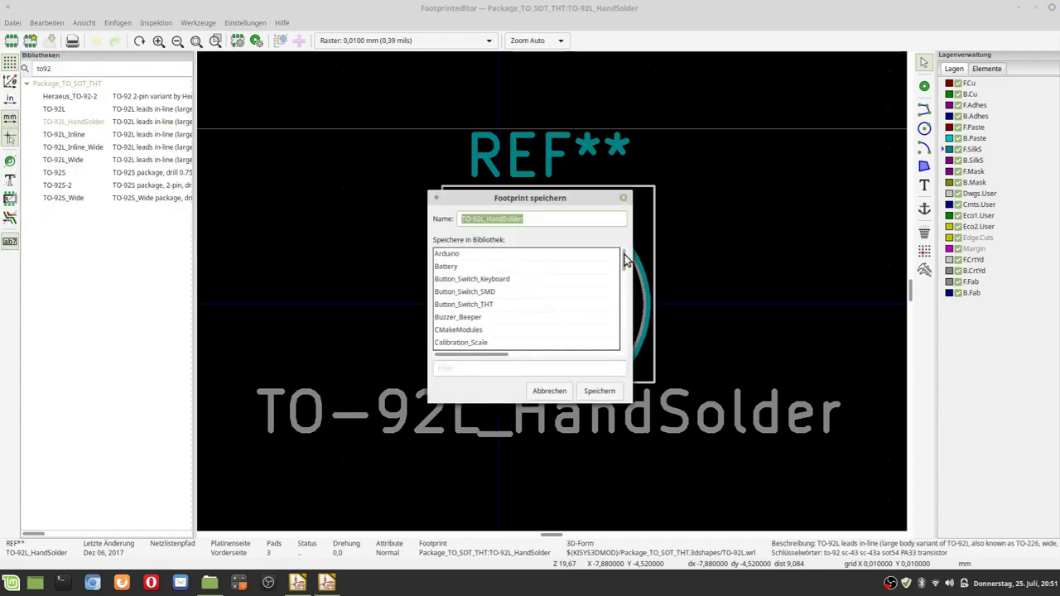
pyautogui.scroll(-15, 602, 305)
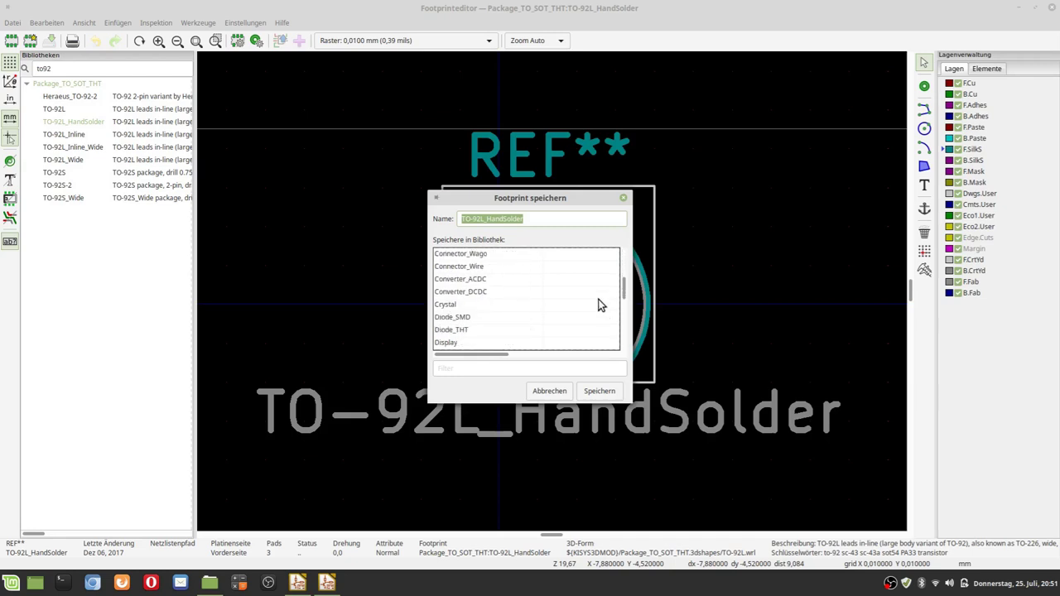
pyautogui.scroll(-3, 602, 305)
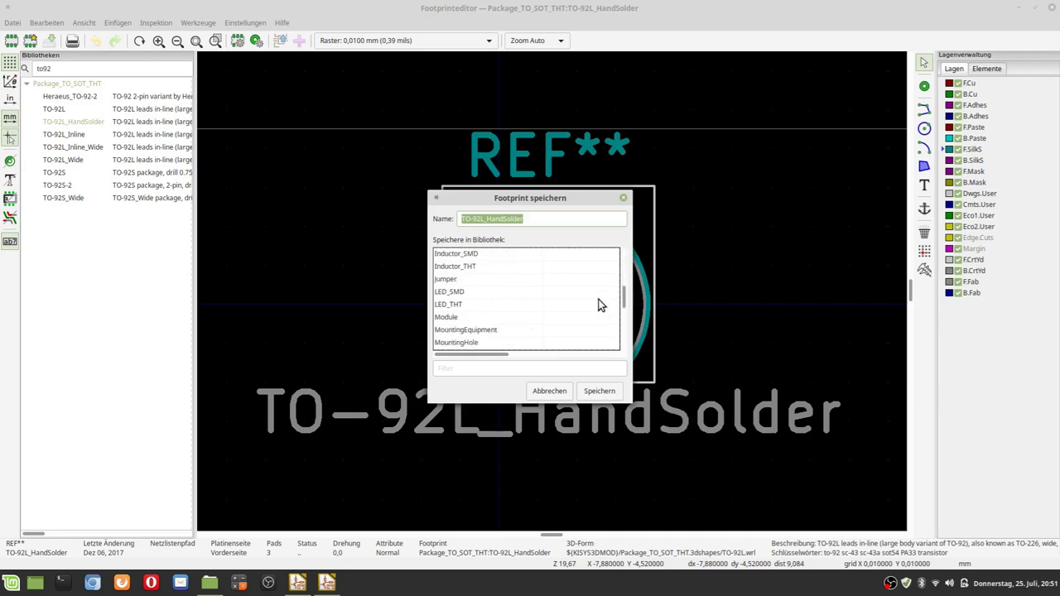
pyautogui.scroll(-2, 600, 305)
pyautogui.scroll(2, 513, 309)
pyautogui.scroll(-5, 513, 310)
pyautogui.scroll(-15, 514, 310)
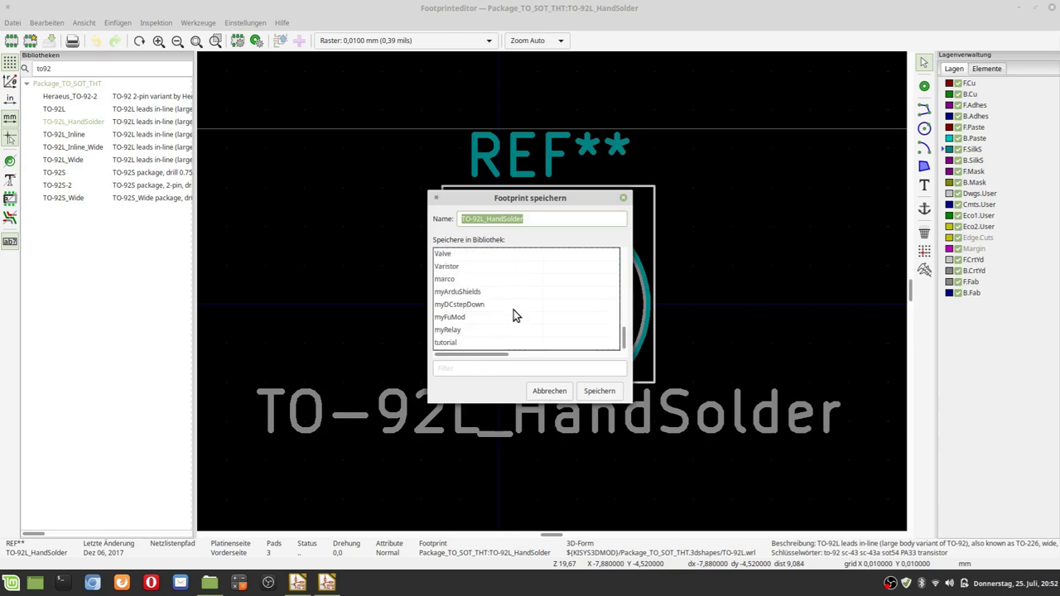
pyautogui.click(449, 282)
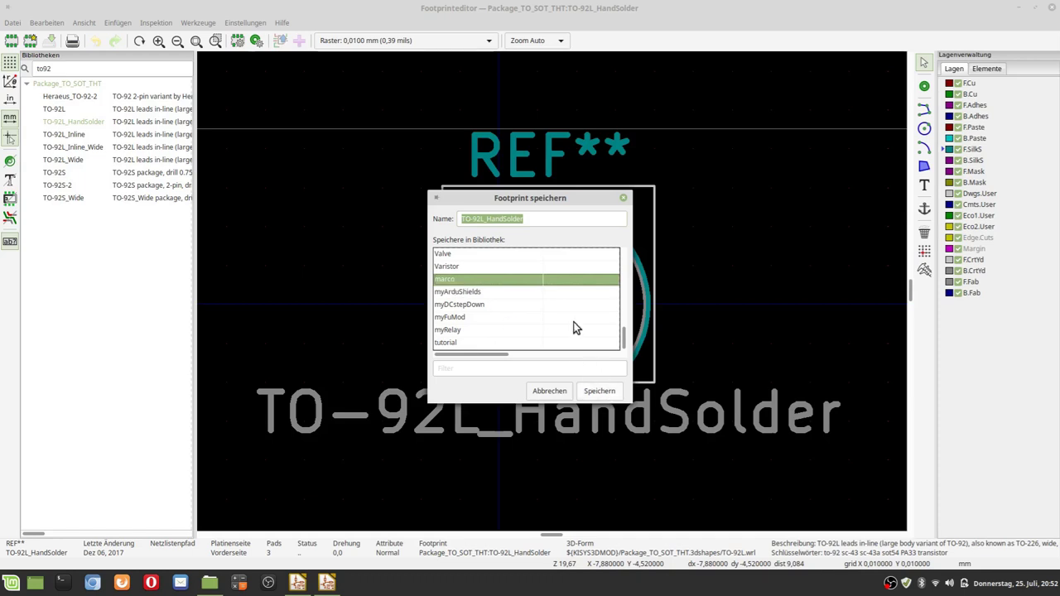
pyautogui.doubleClick(510, 279)
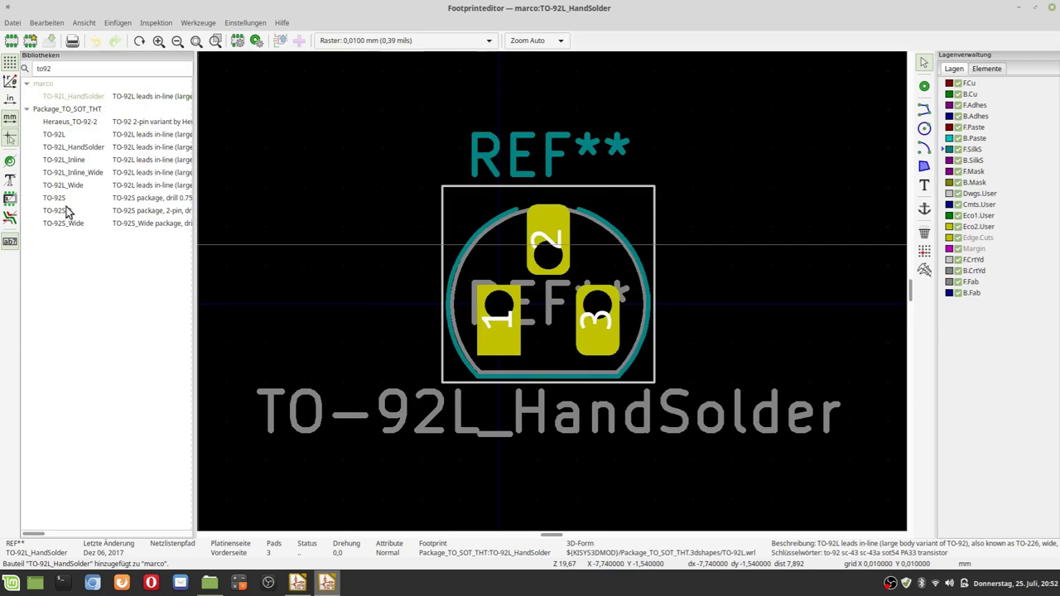
# Switch to the file manager and open the marco.pretty folder to check for the saved footprint file
pyautogui.click(209, 582)
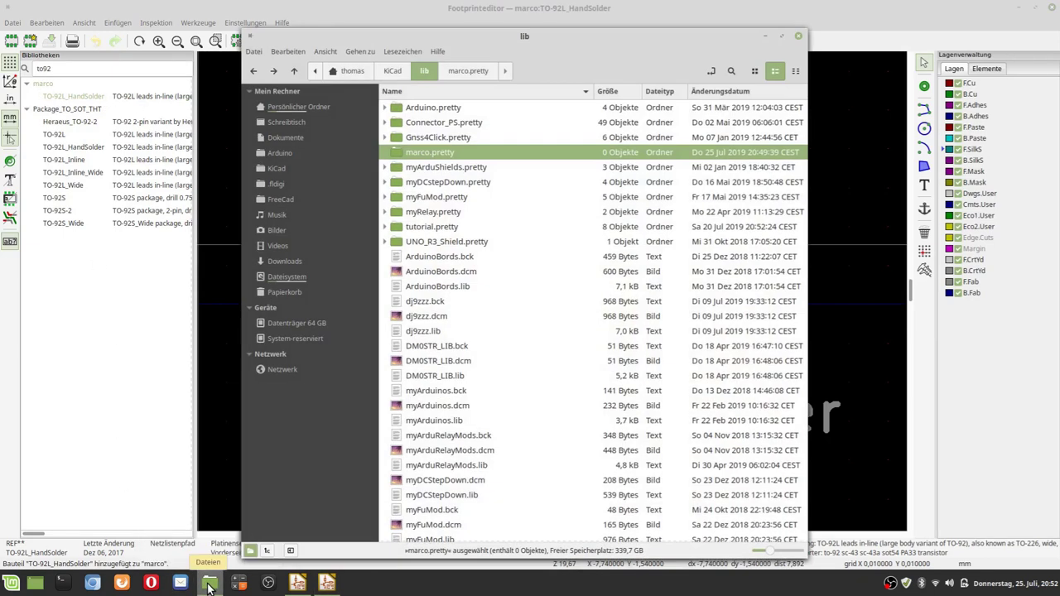
pyautogui.click(437, 157)
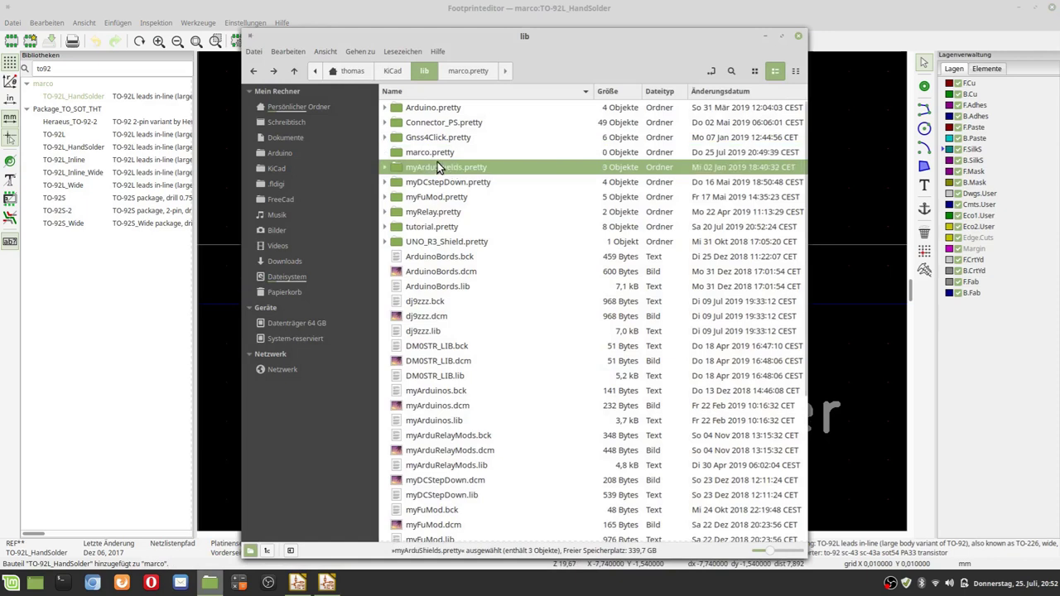
pyautogui.doubleClick(438, 156)
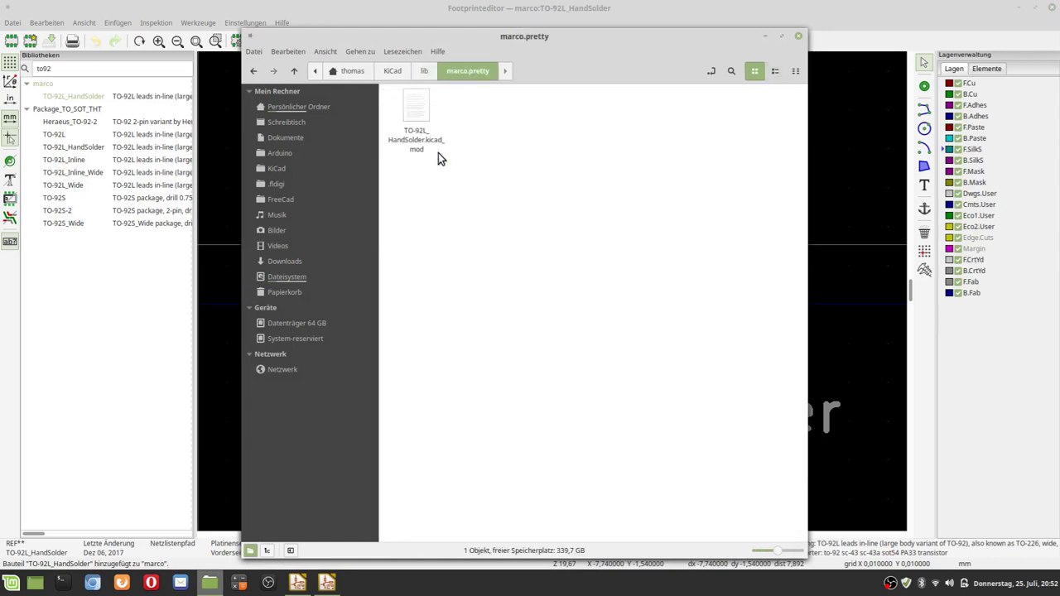